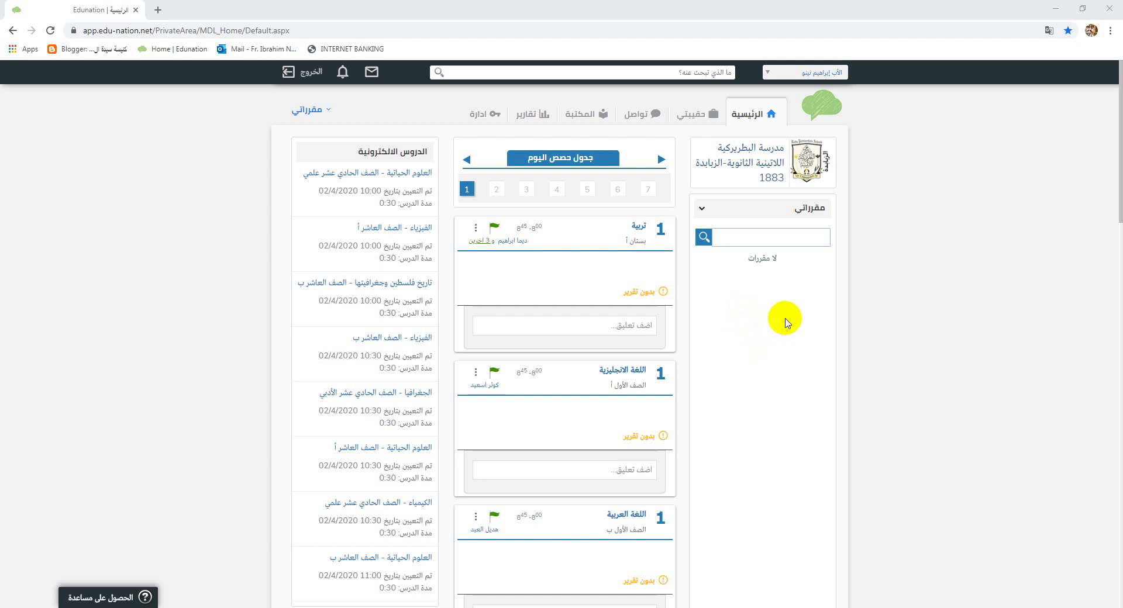
Step: Switch the course list to كل المقررات التعليمية and open the اللغة العربية course for الصف الأول ب
{"action": "left_click", "coordinate": [763, 209]}
{"action": "left_click", "coordinate": [783, 247]}
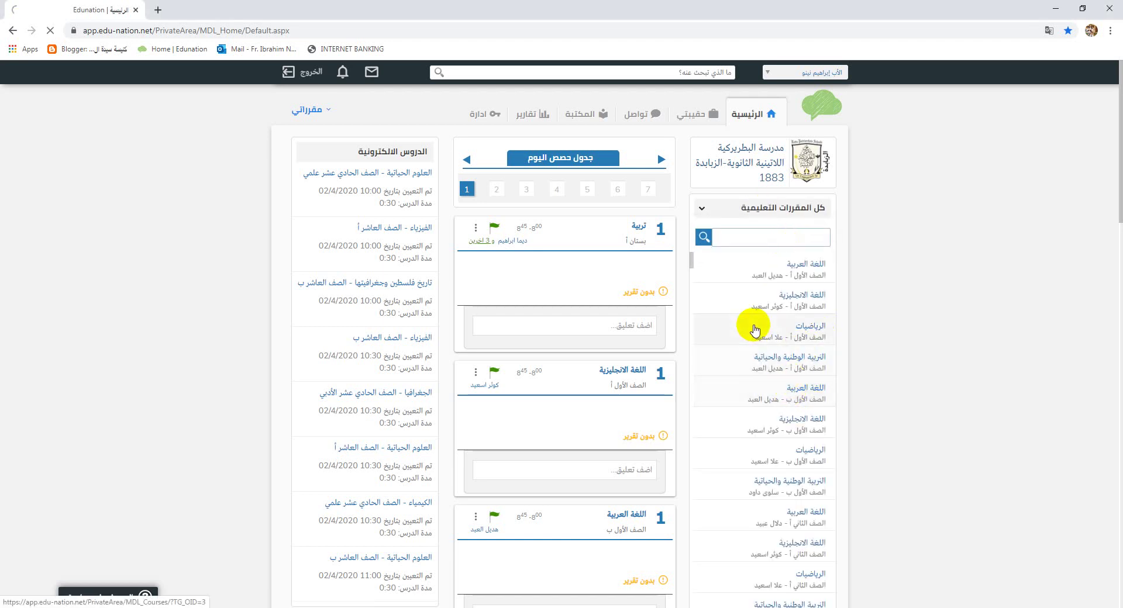
{"action": "left_click", "coordinate": [752, 327]}
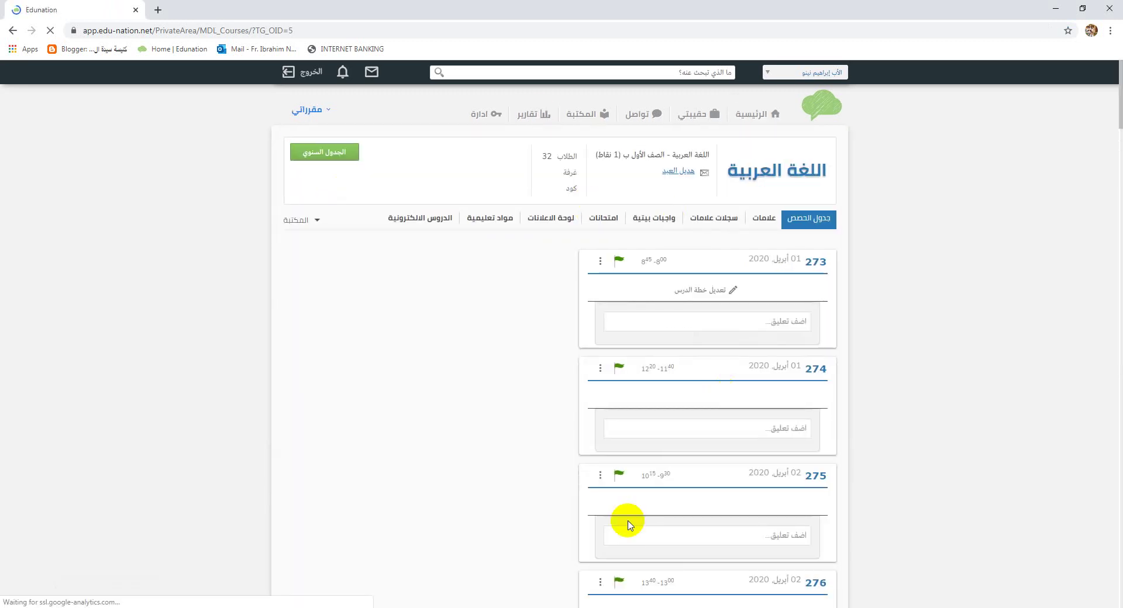
Step: Start a new electronic lesson (درس إلكتروني) for this course and date it 01/04/2020 at 03:24 م
{"action": "scroll", "coordinate": [584, 333], "scroll_direction": "down", "scroll_amount": 1}
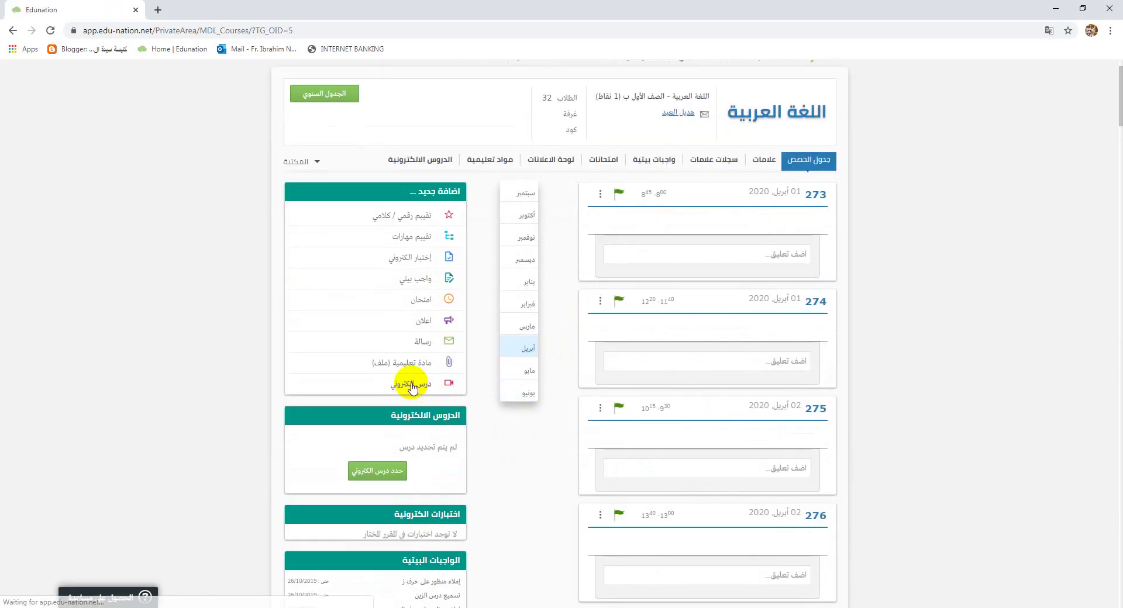
{"action": "left_click", "coordinate": [412, 385]}
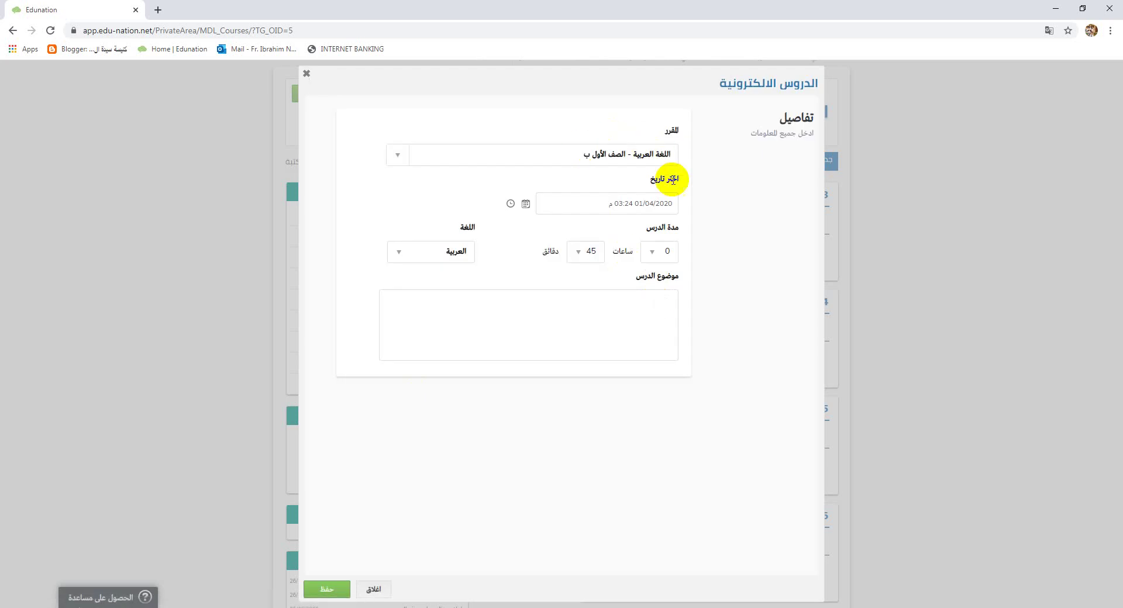
{"action": "left_click", "coordinate": [644, 203]}
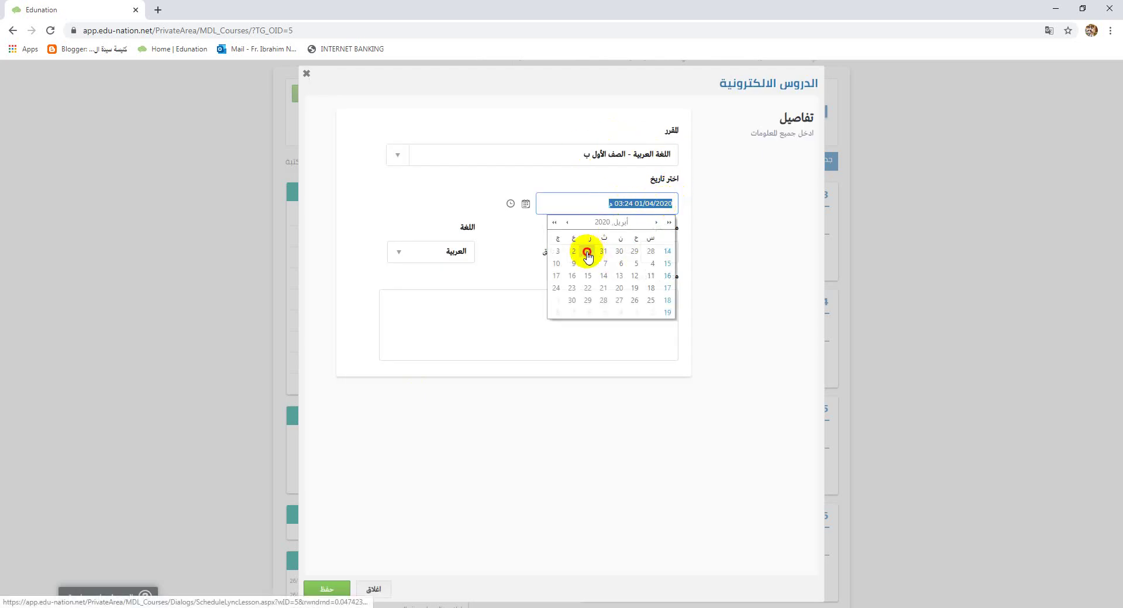
{"action": "left_click", "coordinate": [586, 253]}
{"action": "left_click", "coordinate": [510, 204]}
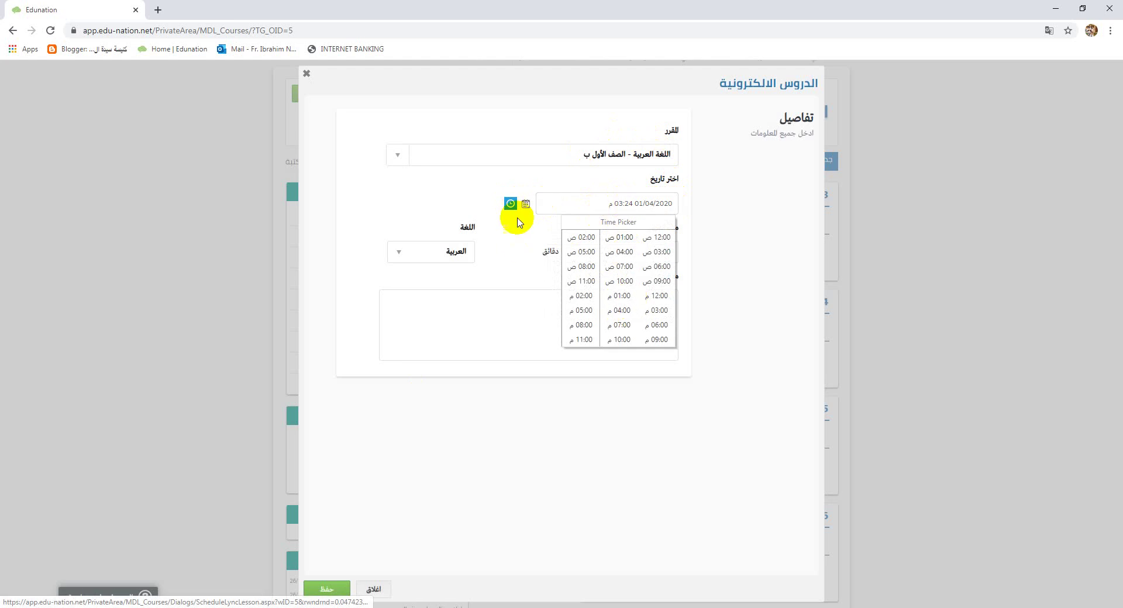
{"action": "left_click", "coordinate": [475, 176]}
Step: Set the lesson's duration to 30 minutes, enter a lesson topic and save the lesson
{"action": "left_click", "coordinate": [582, 252]}
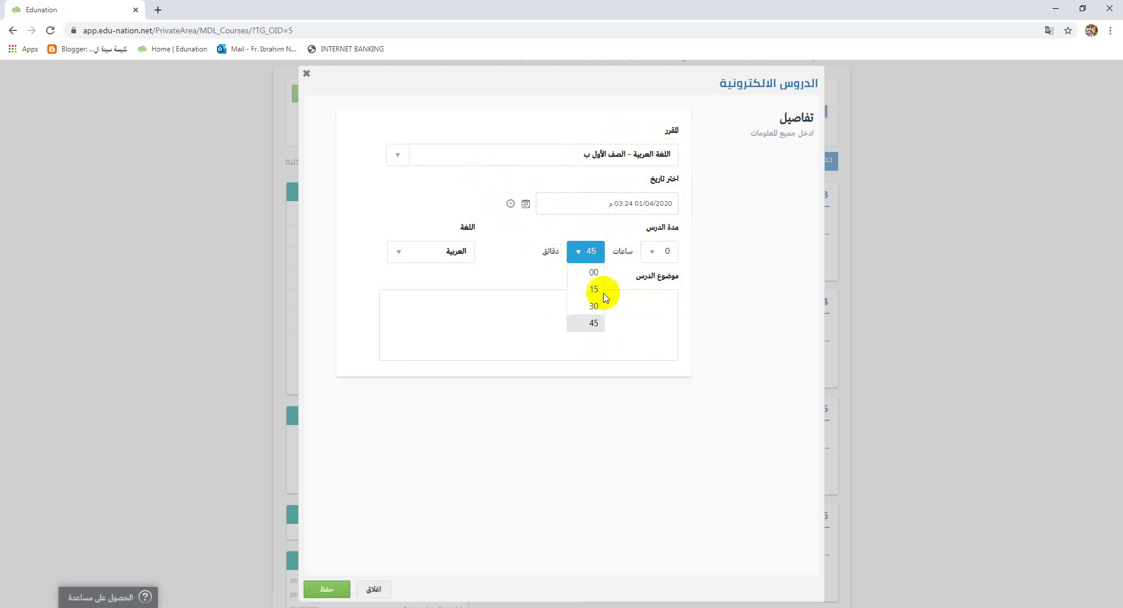
{"action": "left_click", "coordinate": [592, 305]}
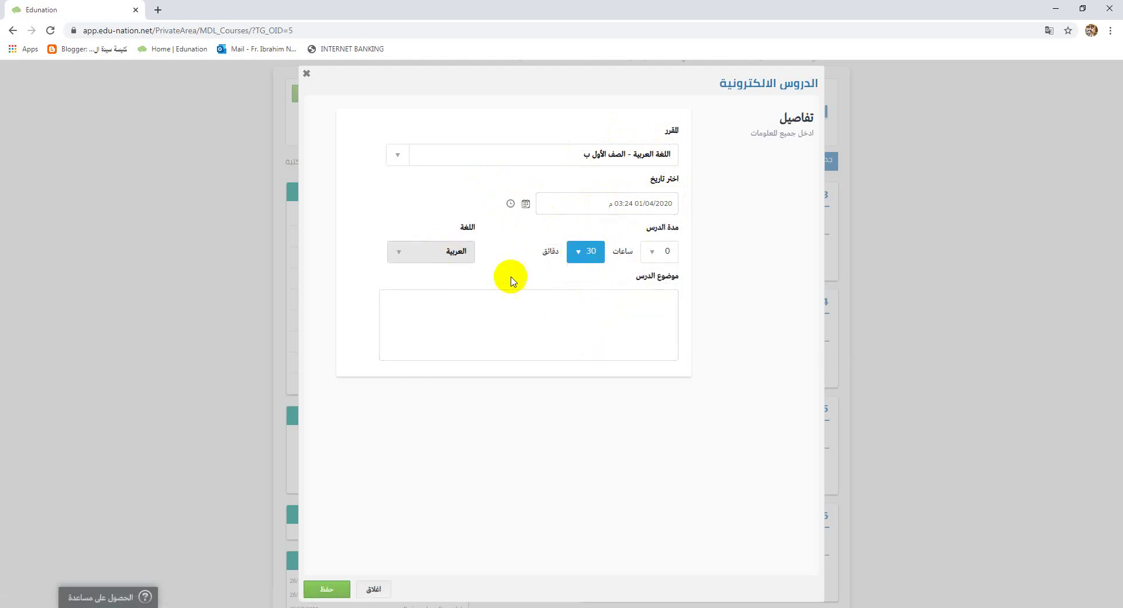
{"action": "left_click", "coordinate": [637, 299]}
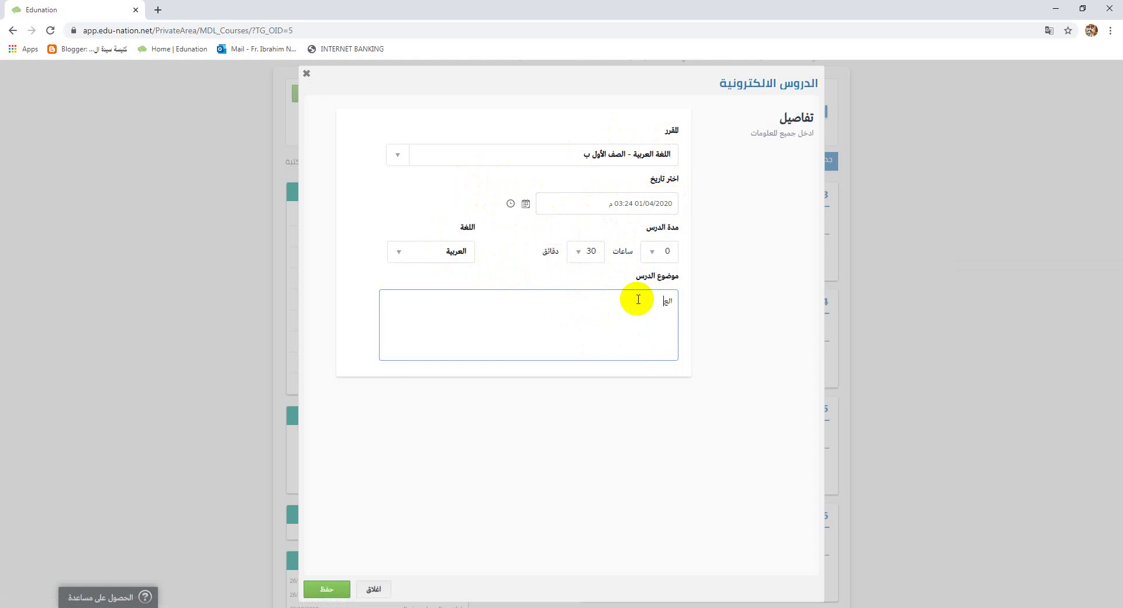
{"action": "left_click", "coordinate": [327, 589]}
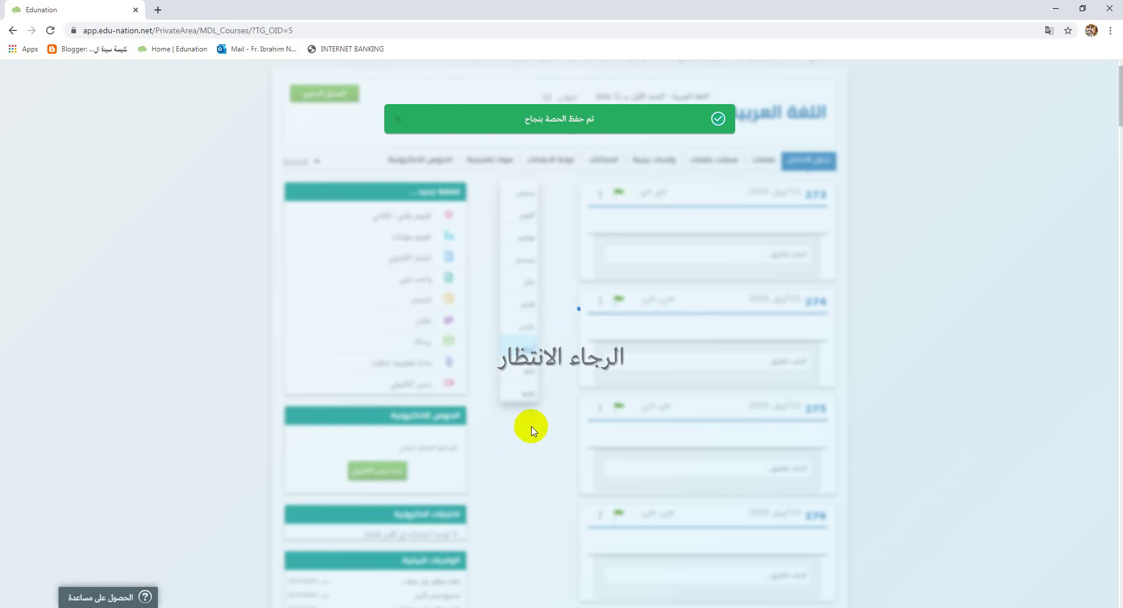
Step: Join the virtual classroom of the scheduled 01/4/2020 15:24 lesson with microphone audio and confirm the echo test
{"action": "scroll", "coordinate": [486, 419], "scroll_direction": "down", "scroll_amount": 1}
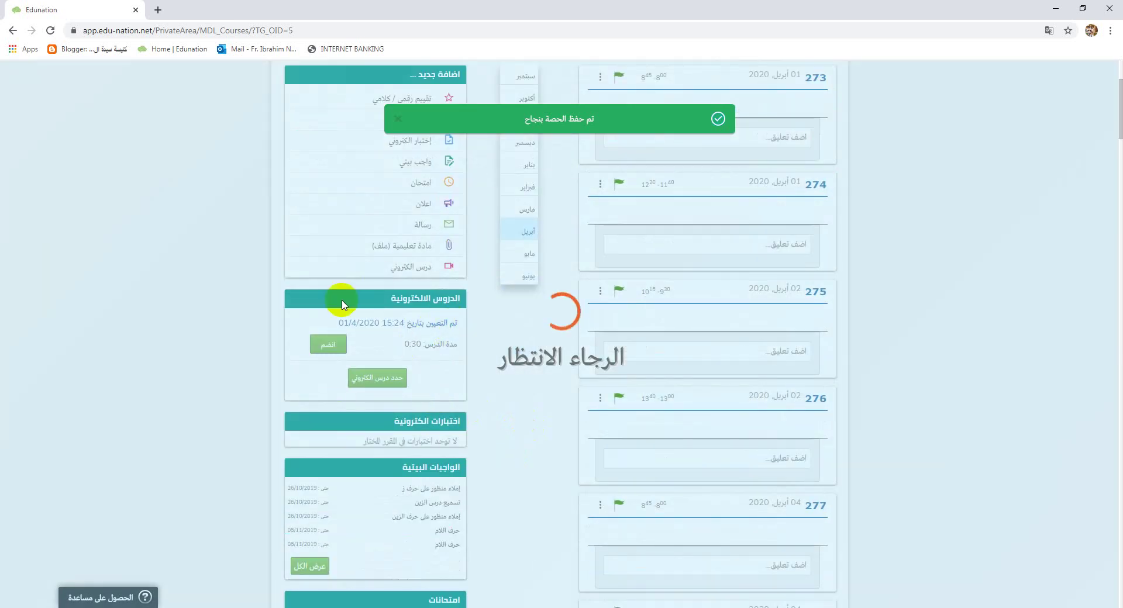
{"action": "scroll", "coordinate": [342, 304], "scroll_direction": "down", "scroll_amount": 1}
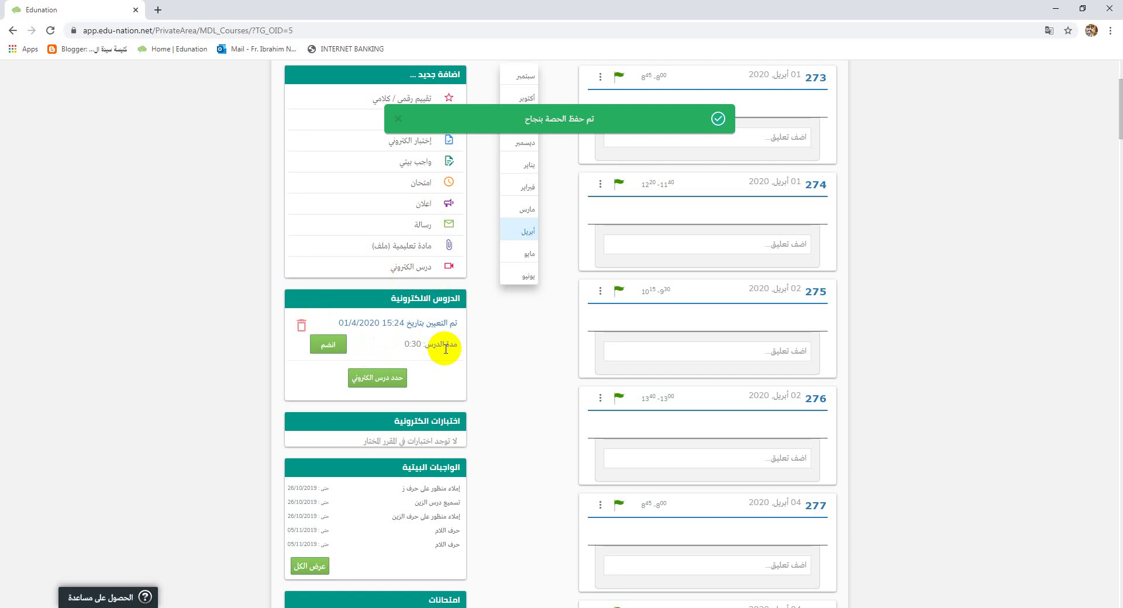
{"action": "scroll", "coordinate": [446, 349], "scroll_direction": "up", "scroll_amount": 3}
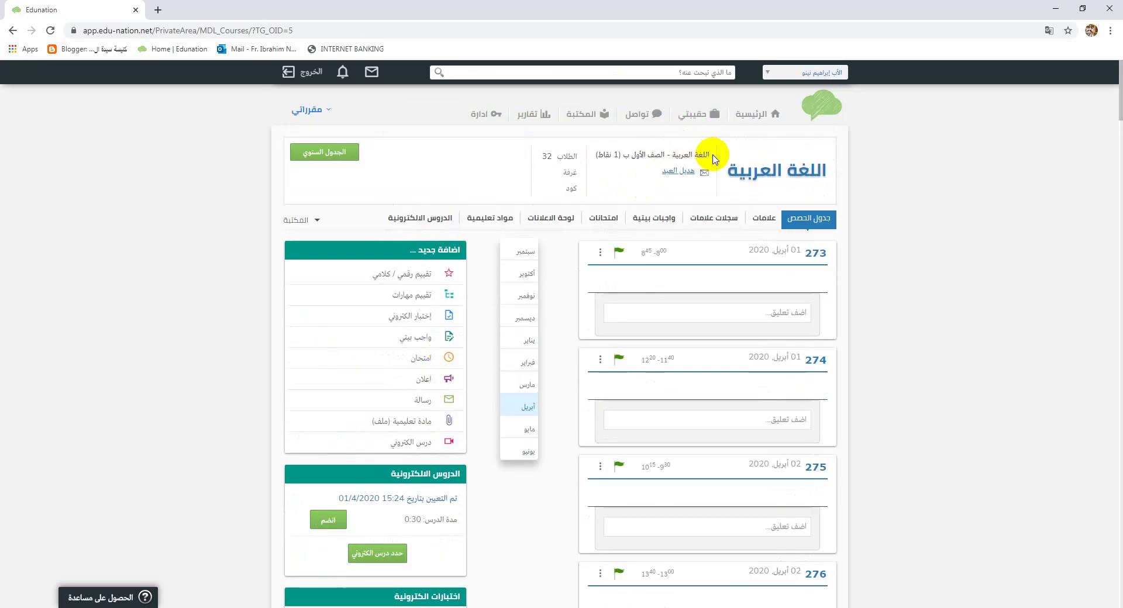
{"action": "left_click_drag", "start_coordinate": [595, 155], "coordinate": [717, 155]}
{"action": "left_click", "coordinate": [641, 178]}
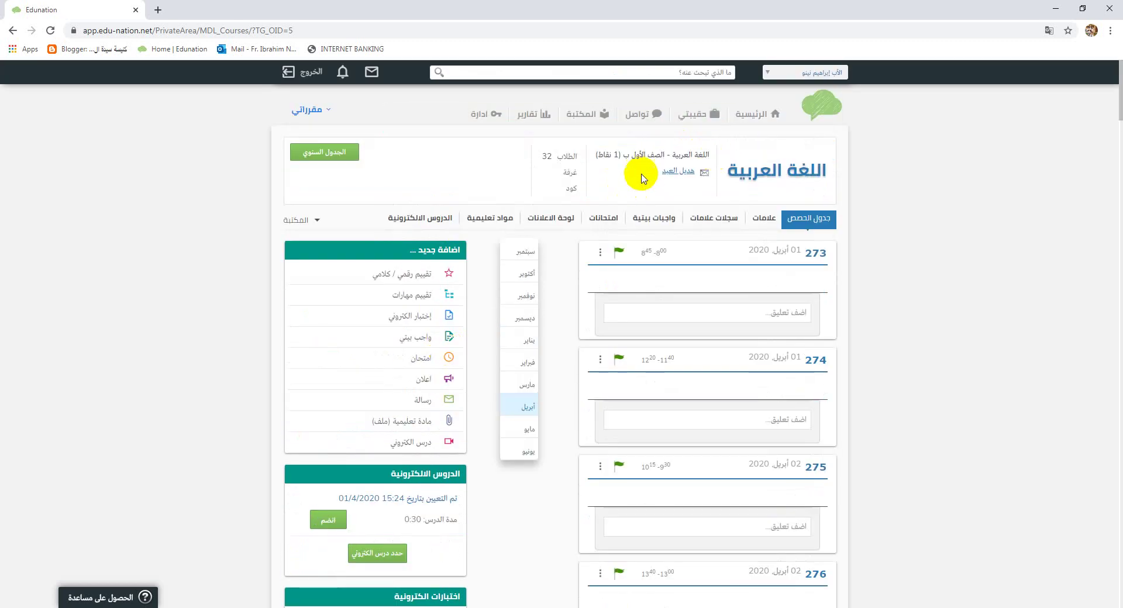
{"action": "scroll", "coordinate": [493, 351], "scroll_direction": "down", "scroll_amount": 3}
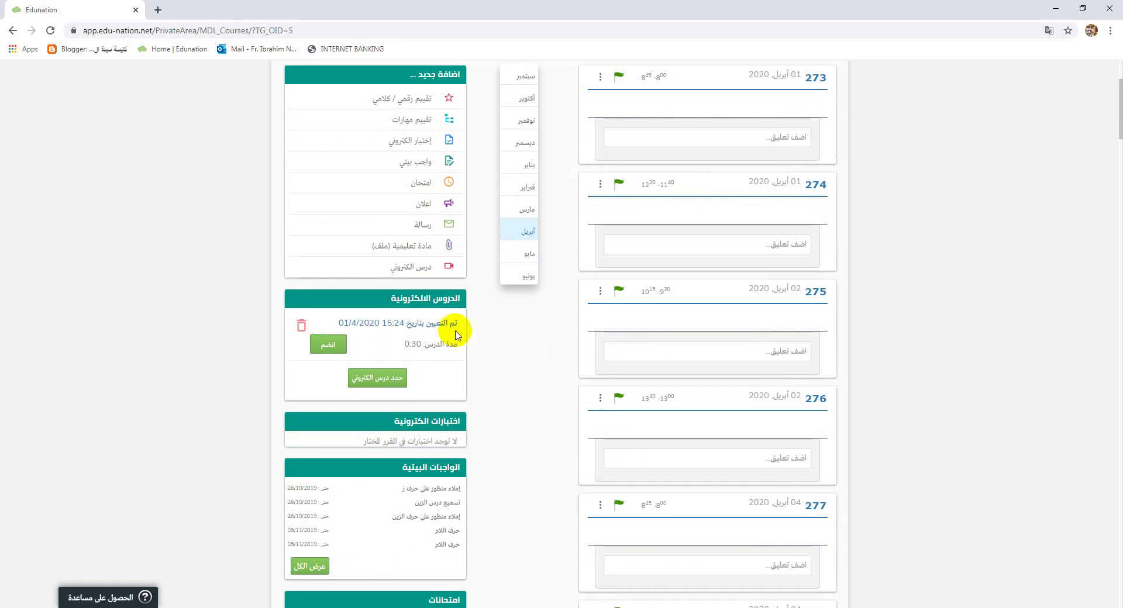
{"action": "left_click", "coordinate": [325, 349]}
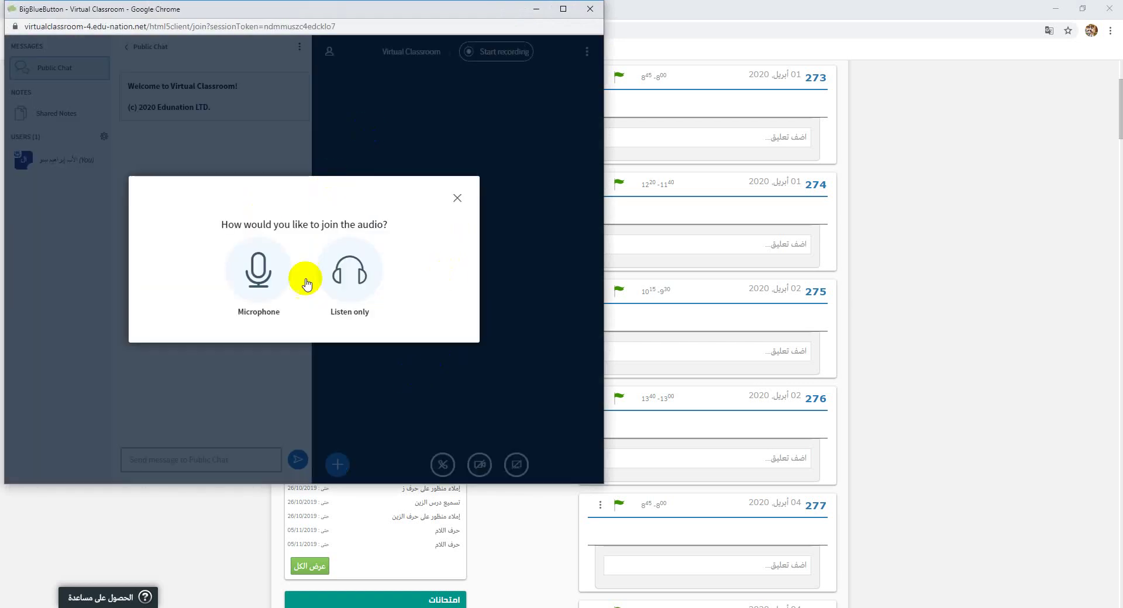
{"action": "left_click", "coordinate": [270, 277]}
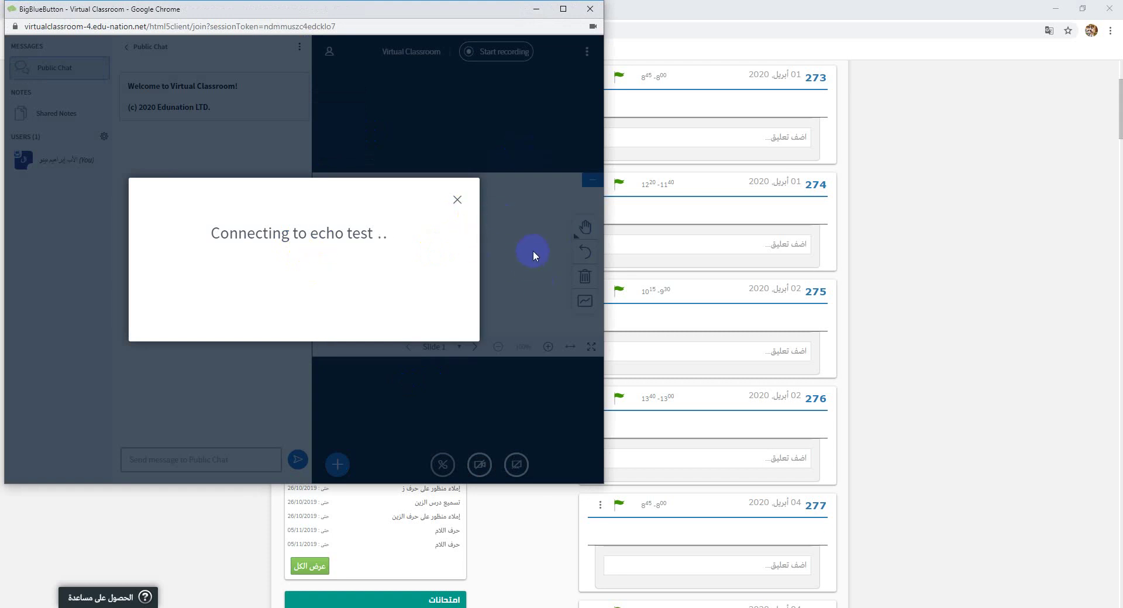
{"action": "left_click", "coordinate": [275, 254]}
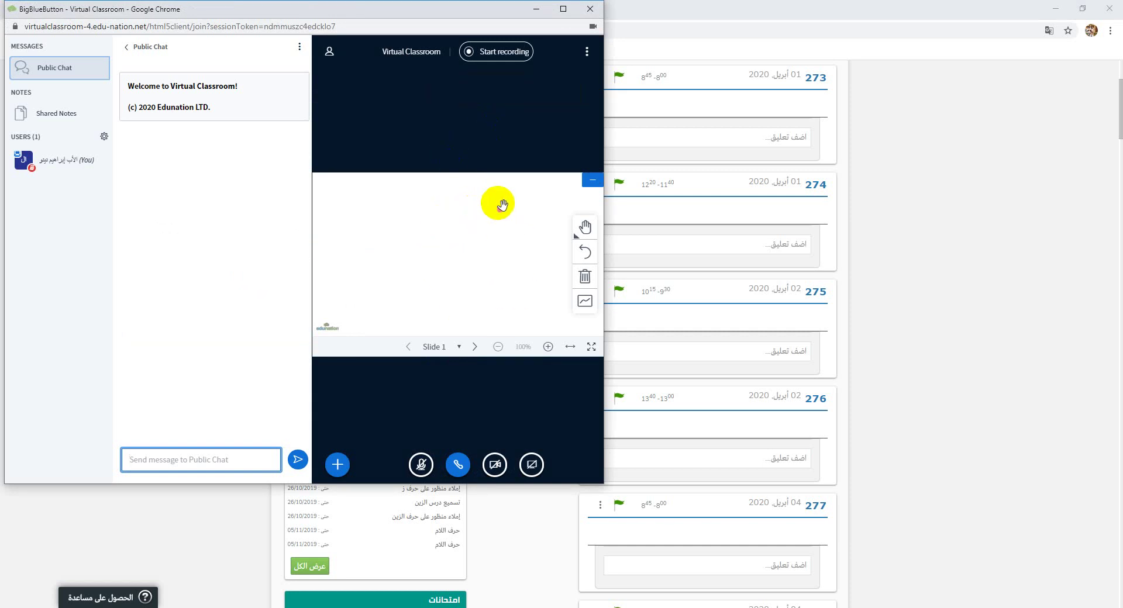
Step: Draw three thin red strokes across the whiteboard slide with the Pencil tool
{"action": "left_click", "coordinate": [505, 275]}
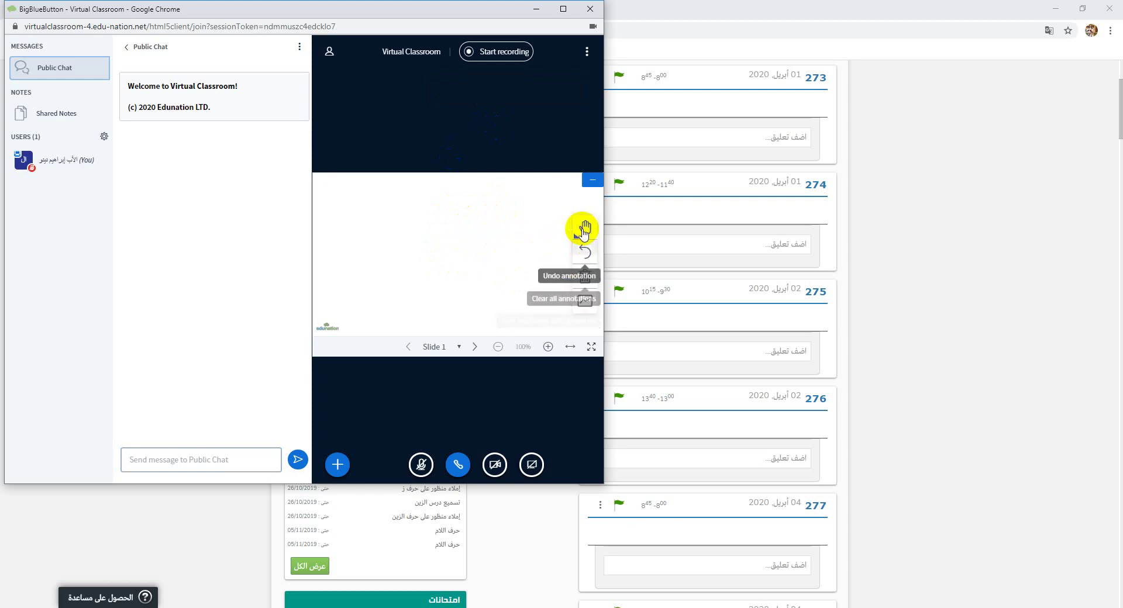
{"action": "left_click", "coordinate": [583, 231]}
{"action": "left_click", "coordinate": [535, 228]}
{"action": "left_click_drag", "start_coordinate": [530, 200], "coordinate": [531, 268]}
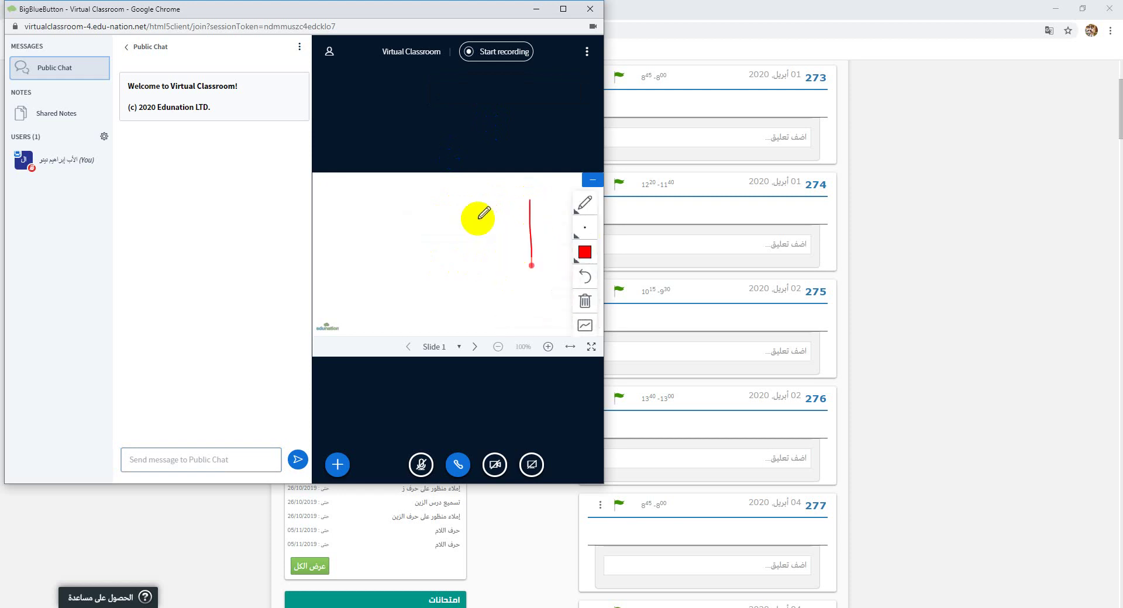
{"action": "left_click_drag", "start_coordinate": [476, 217], "coordinate": [482, 272]}
{"action": "left_click_drag", "start_coordinate": [389, 231], "coordinate": [414, 264]}
Step: Set the pencil to purple with a much thicker line and draw freehand strokes on the whiteboard
{"action": "left_click", "coordinate": [584, 252]}
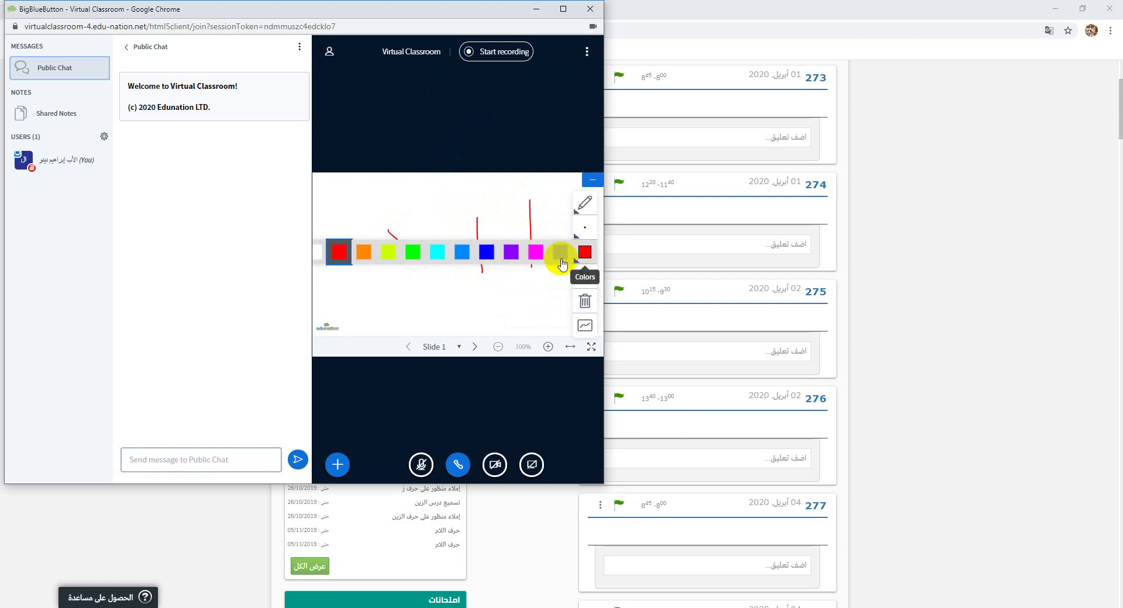
{"action": "left_click", "coordinate": [514, 251]}
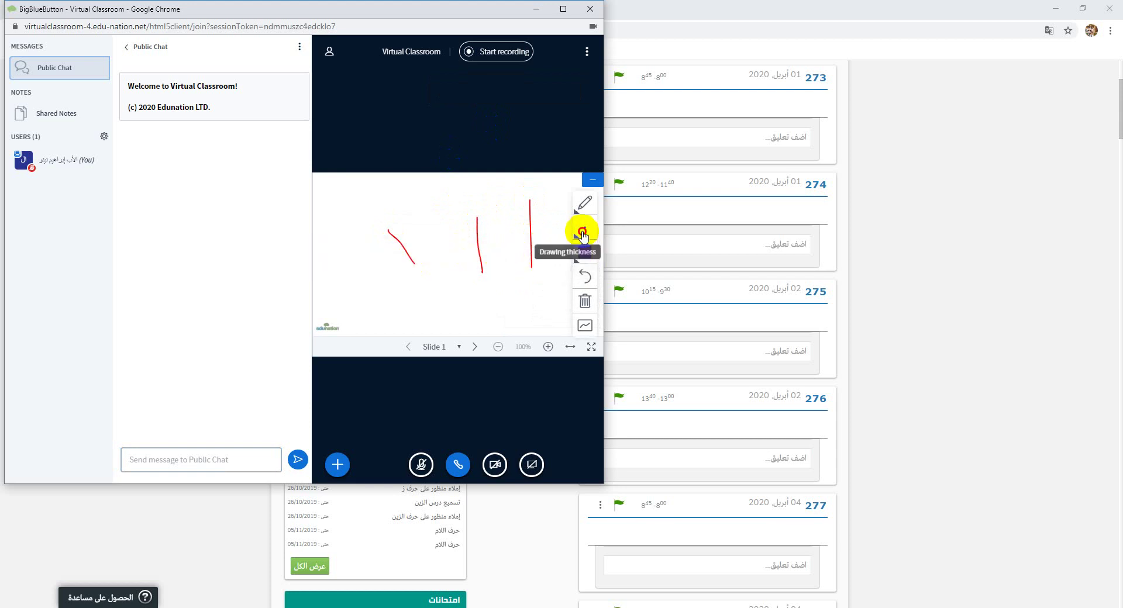
{"action": "left_click", "coordinate": [583, 229]}
{"action": "left_click", "coordinate": [438, 228]}
{"action": "left_click_drag", "start_coordinate": [433, 201], "coordinate": [436, 269]}
{"action": "mouse_move", "coordinate": [377, 230]}
{"action": "left_mouse_down"}
{"action": "mouse_move", "coordinate": [383, 289]}
{"action": "mouse_move", "coordinate": [367, 270]}
{"action": "left_mouse_up"}
Step: Add a large text box with purple Arabic sample text over the drawn strokes on the whiteboard
{"action": "left_click", "coordinate": [579, 204]}
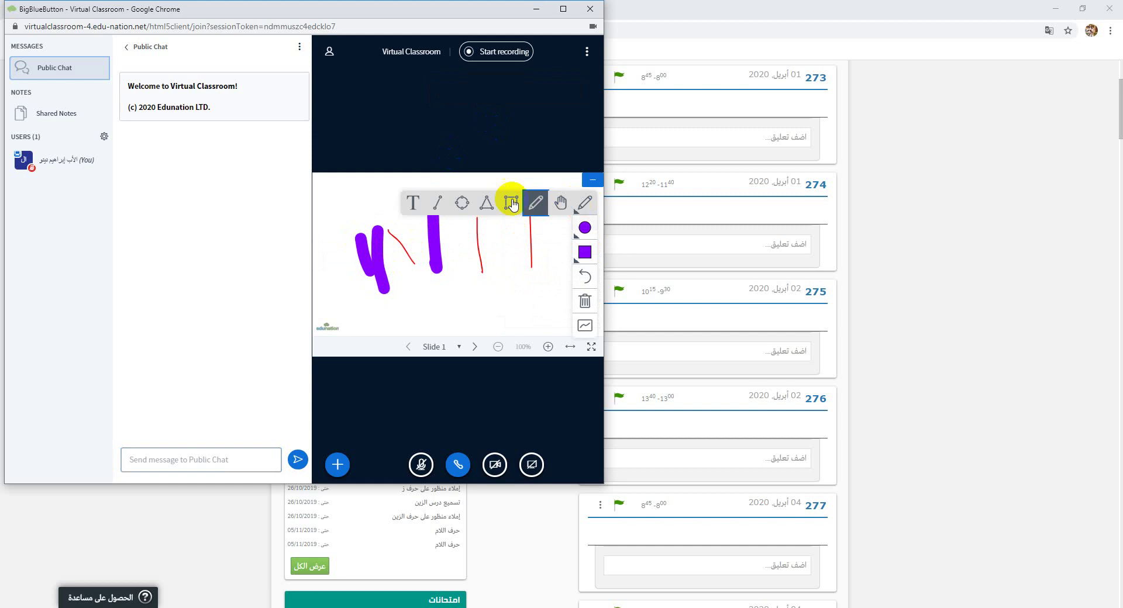
{"action": "left_click", "coordinate": [411, 201]}
{"action": "left_click_drag", "start_coordinate": [532, 192], "coordinate": [380, 299]}
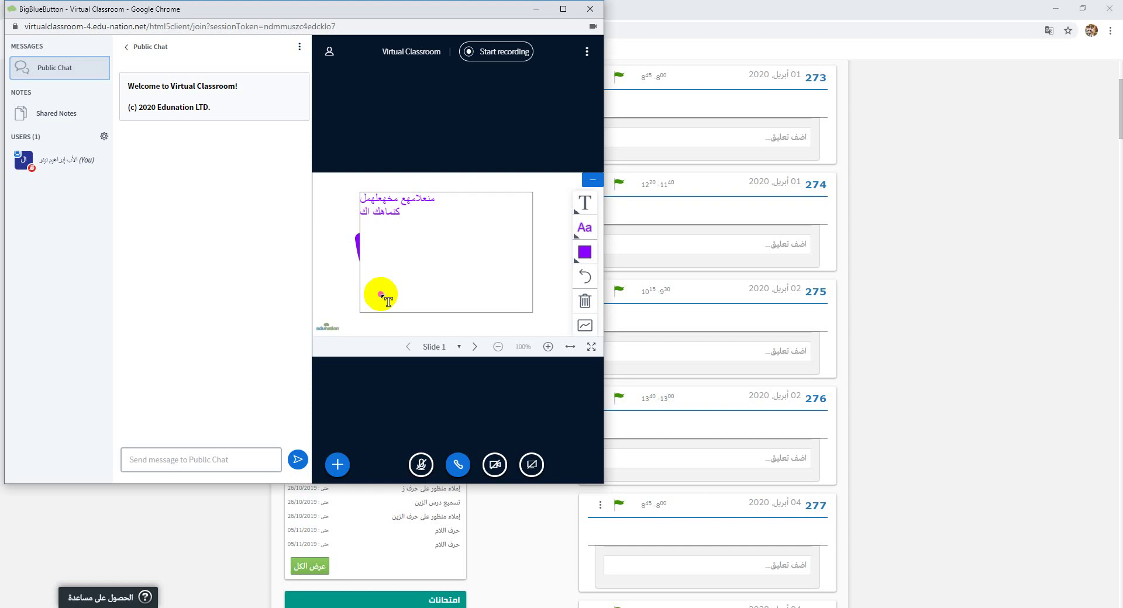
{"action": "left_click", "coordinate": [481, 315]}
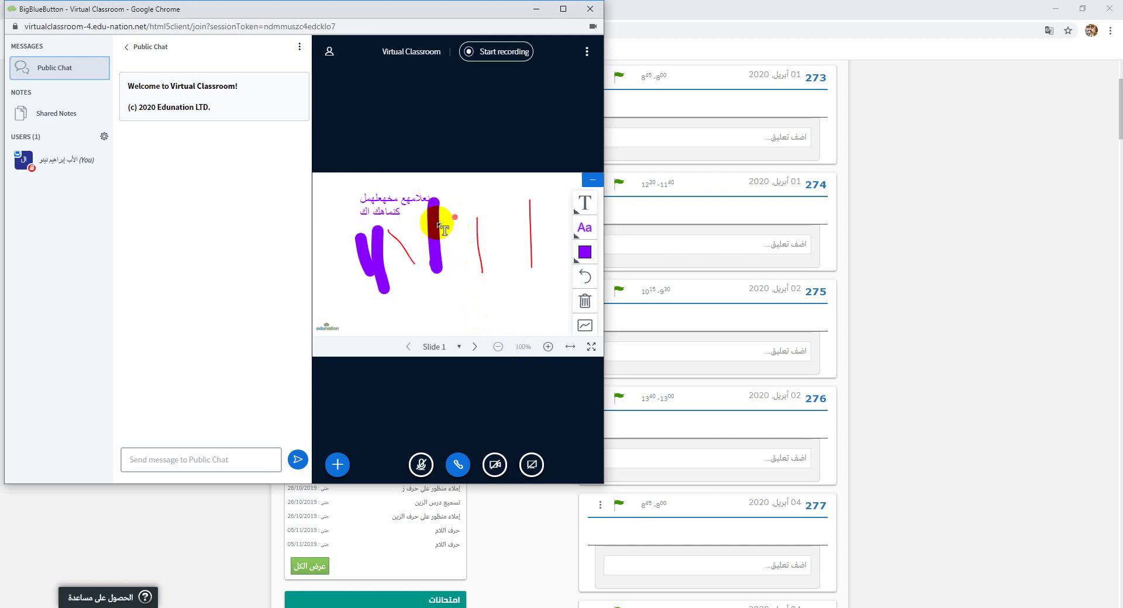
{"action": "left_click", "coordinate": [353, 433]}
{"action": "left_click", "coordinate": [451, 390]}
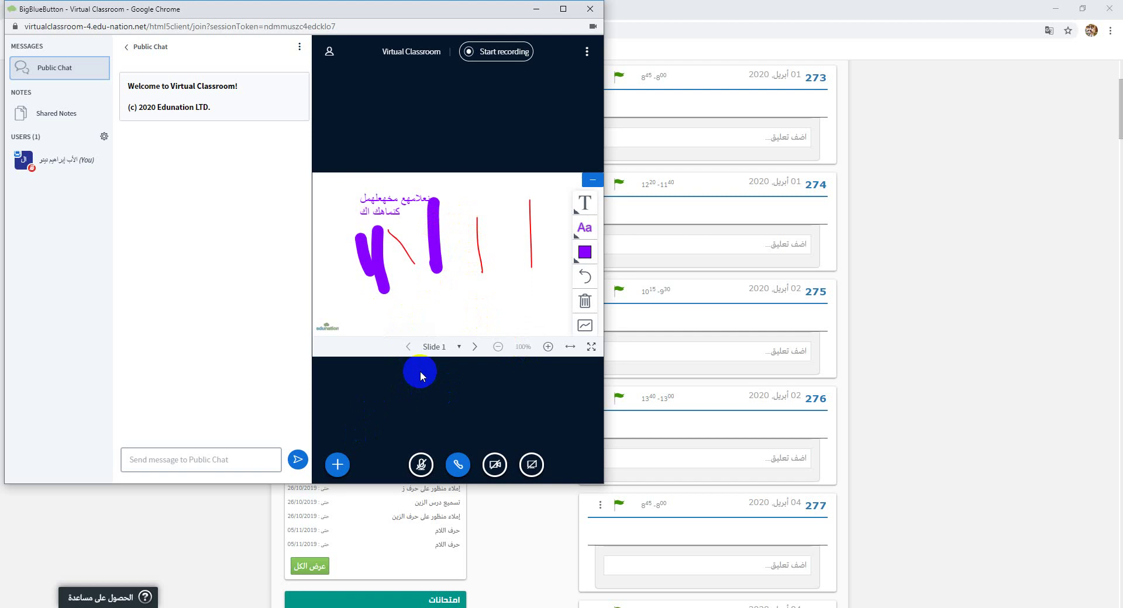
Step: Open the presentation upload dialog, browse the Desktop for a file and close the dialog without uploading
{"action": "left_click", "coordinate": [337, 465]}
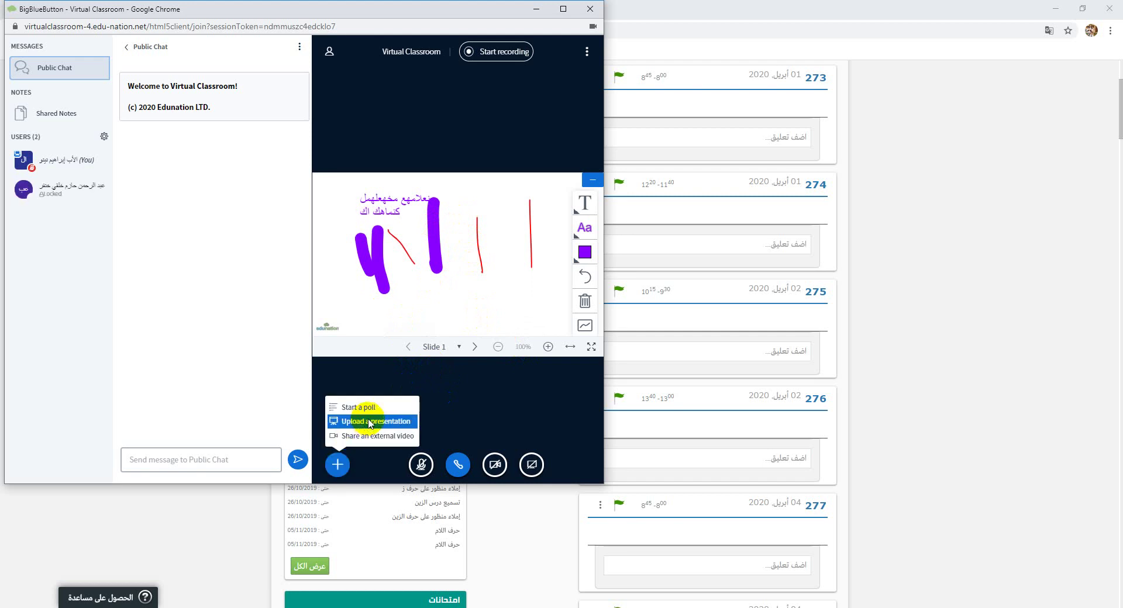
{"action": "left_click", "coordinate": [370, 421]}
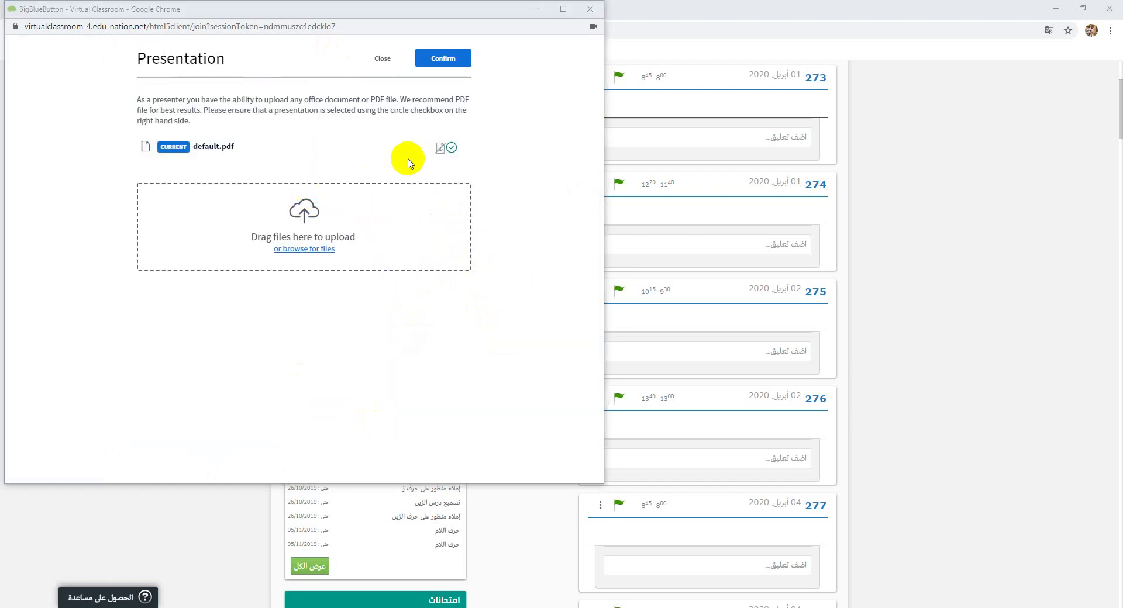
{"action": "left_click", "coordinate": [304, 248]}
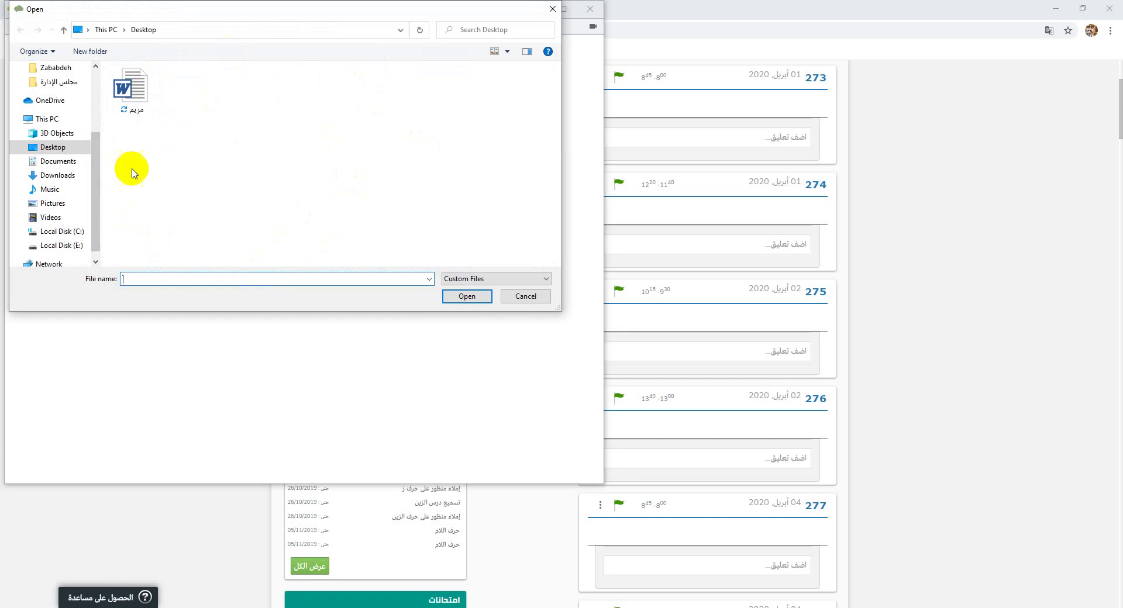
{"action": "left_click", "coordinate": [525, 296]}
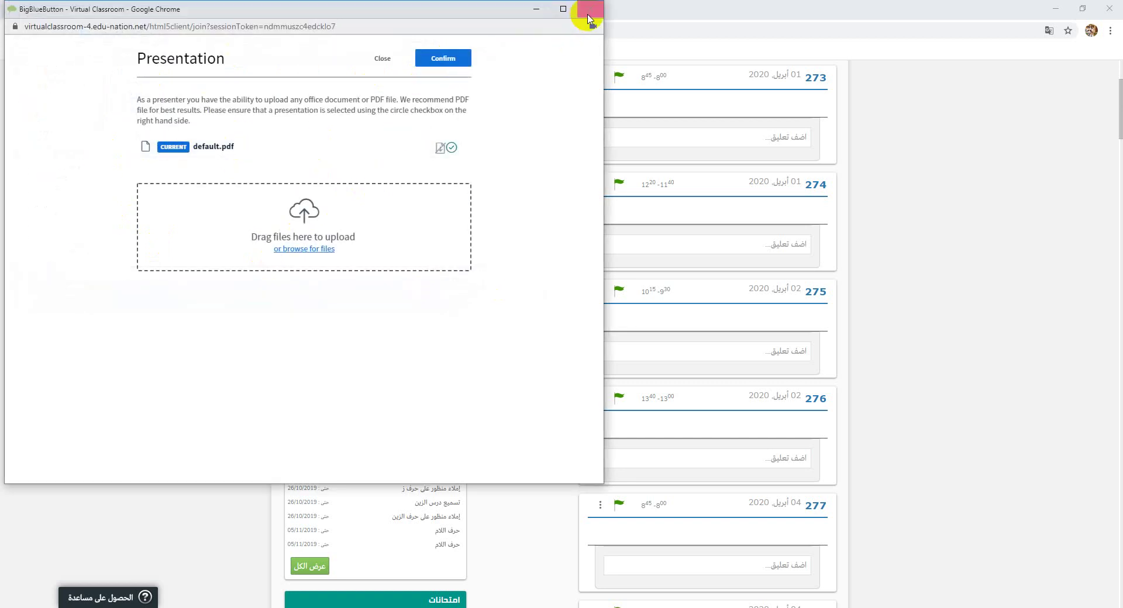
{"action": "left_click", "coordinate": [383, 58]}
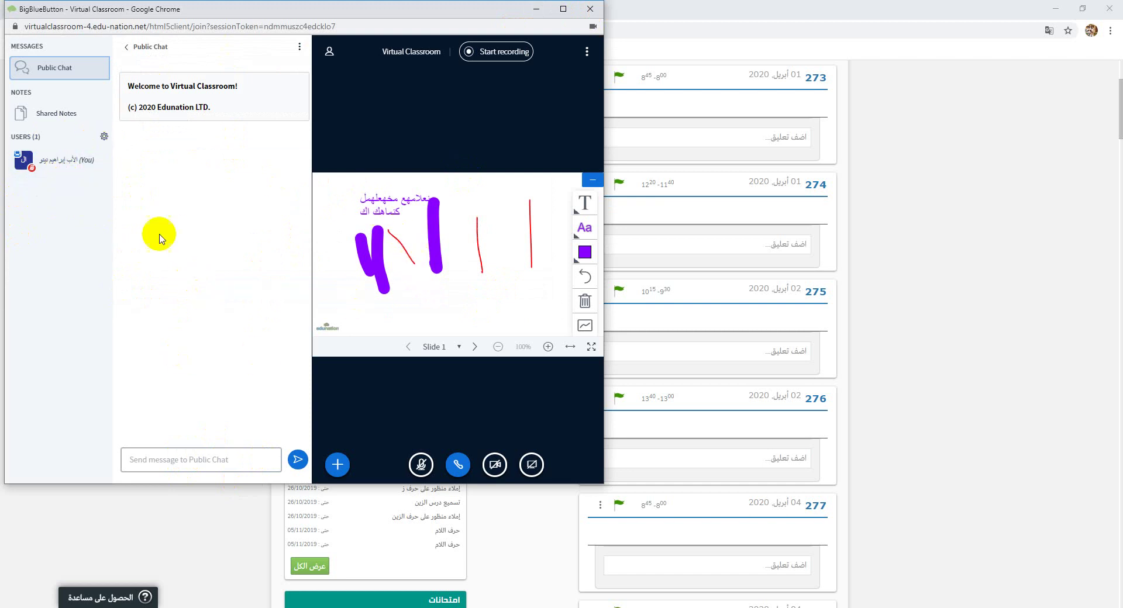
{"action": "left_click", "coordinate": [408, 139]}
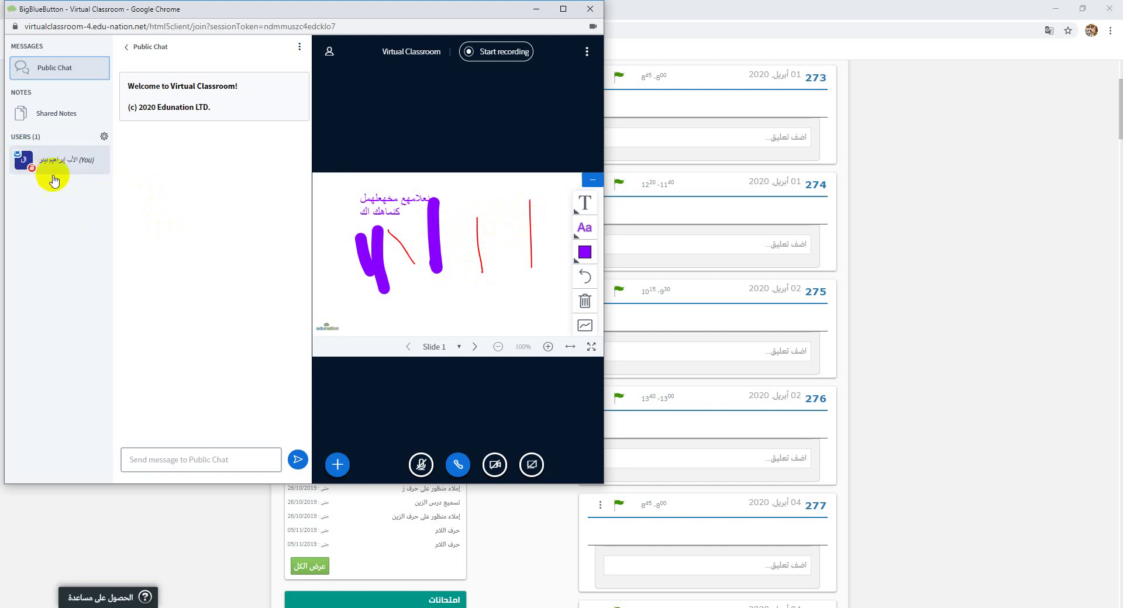
{"action": "left_click", "coordinate": [391, 412]}
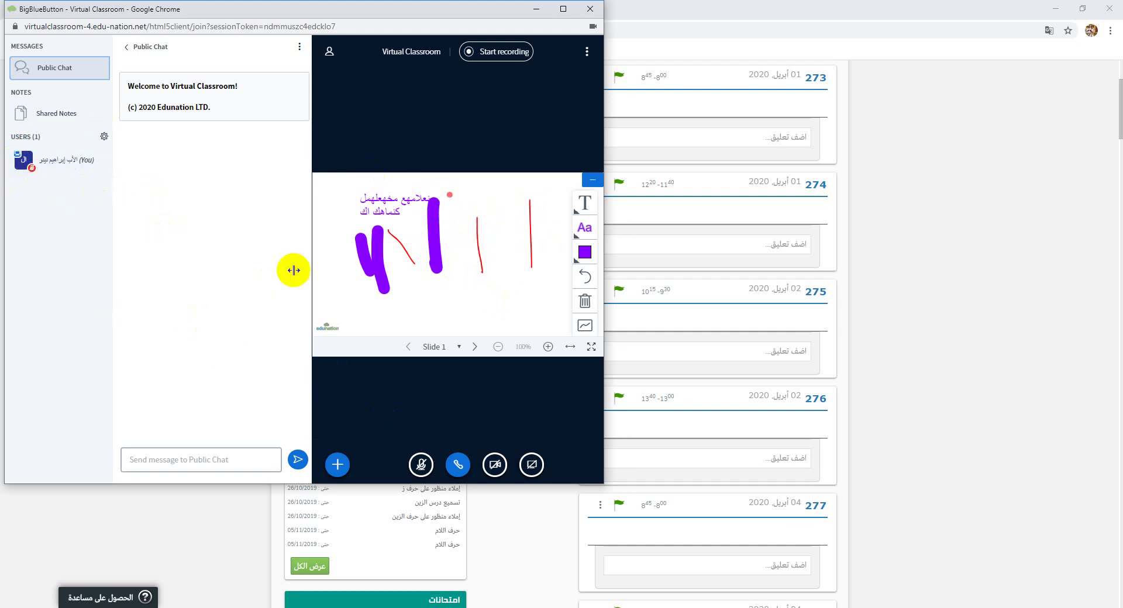
Step: End the virtual classroom meeting for the session and return to the Edunation course page
{"action": "left_click", "coordinate": [578, 66]}
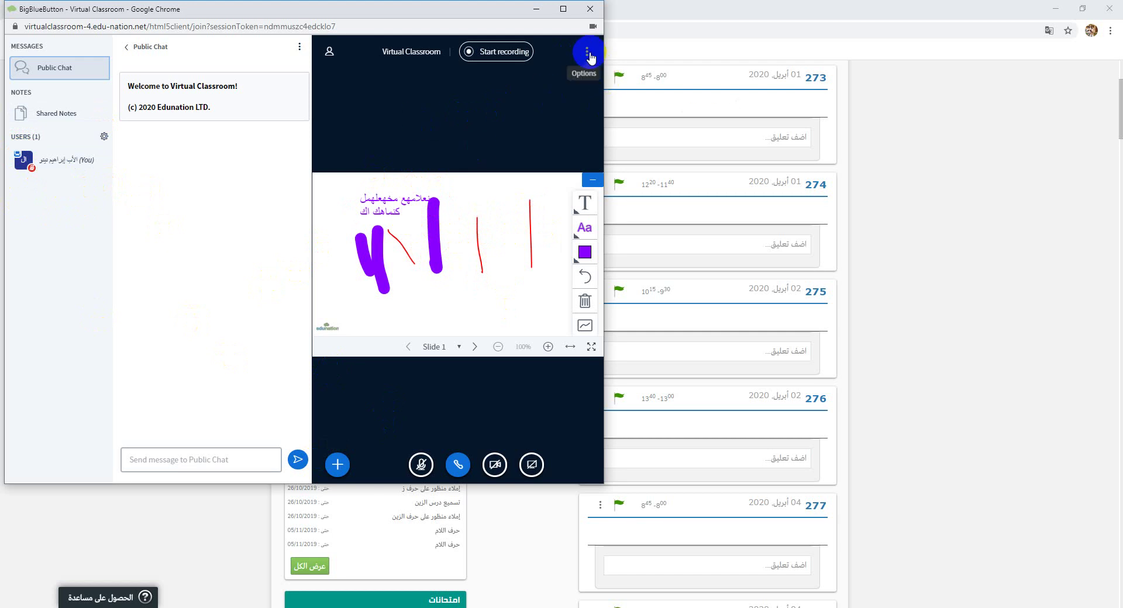
{"action": "left_click", "coordinate": [588, 54]}
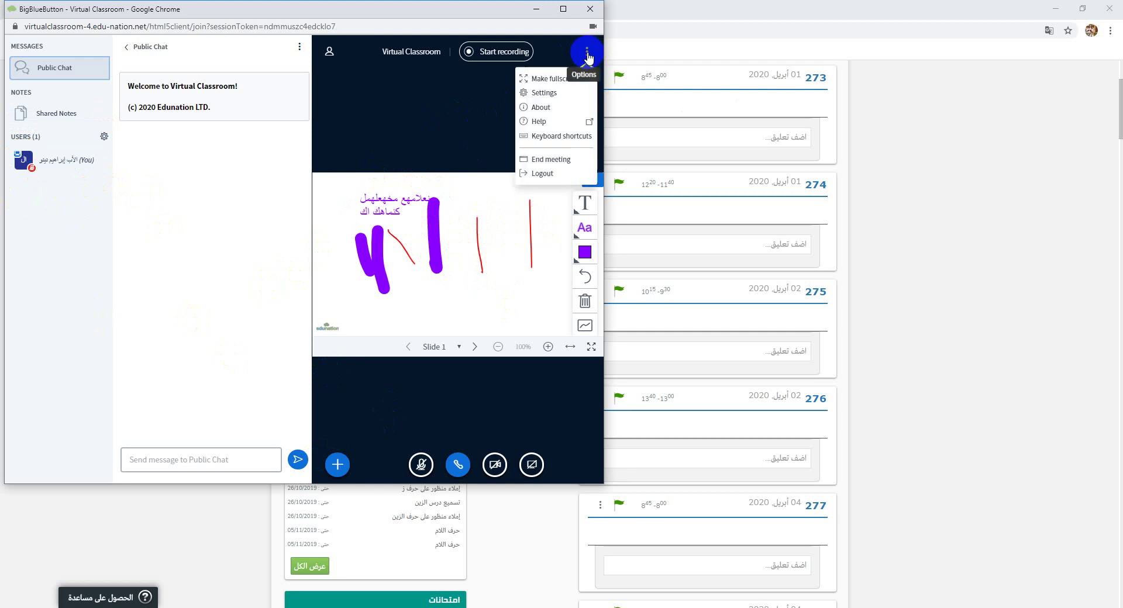
{"action": "left_click", "coordinate": [544, 162]}
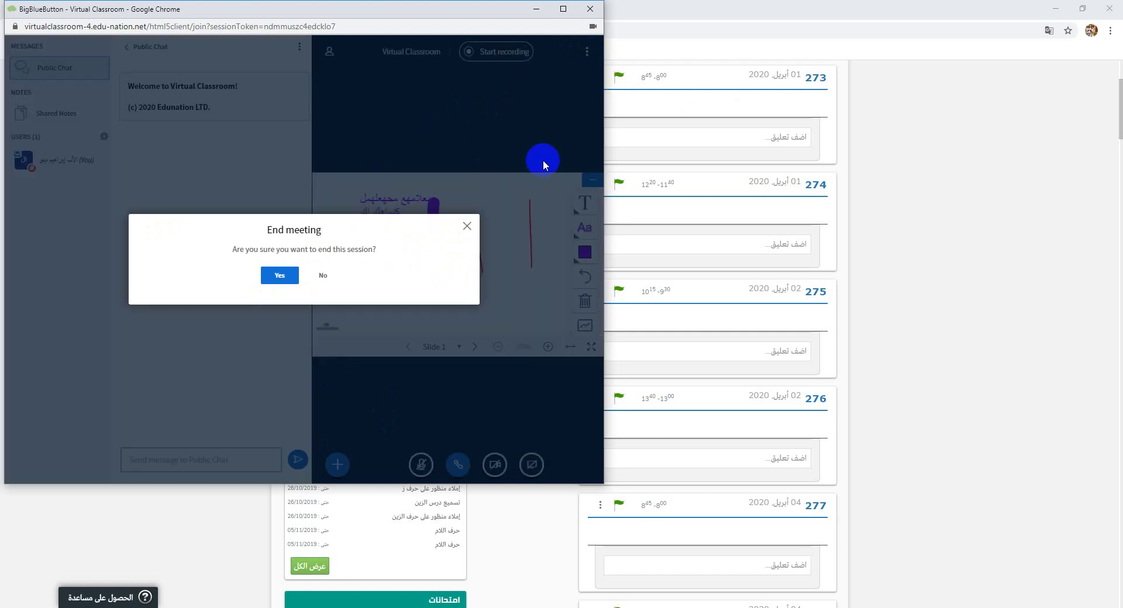
{"action": "left_click", "coordinate": [277, 277]}
{"action": "left_click", "coordinate": [303, 279]}
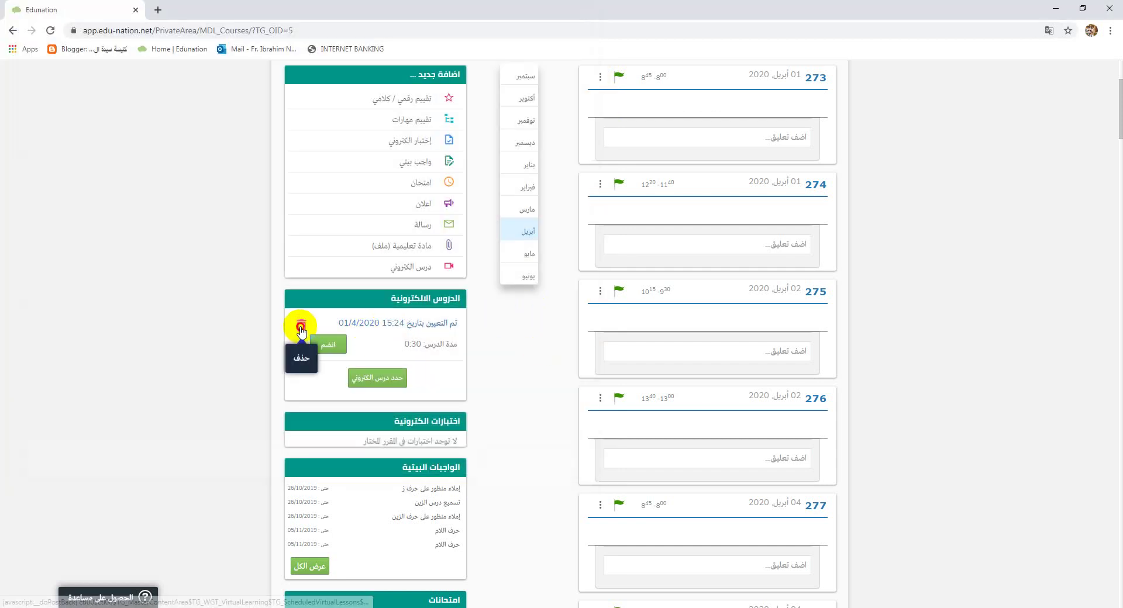
Step: Delete the electronic lesson scheduled for 01/4/2020 15:24 from the Arabic language course
{"action": "left_click", "coordinate": [301, 331]}
{"action": "left_click", "coordinate": [518, 358]}
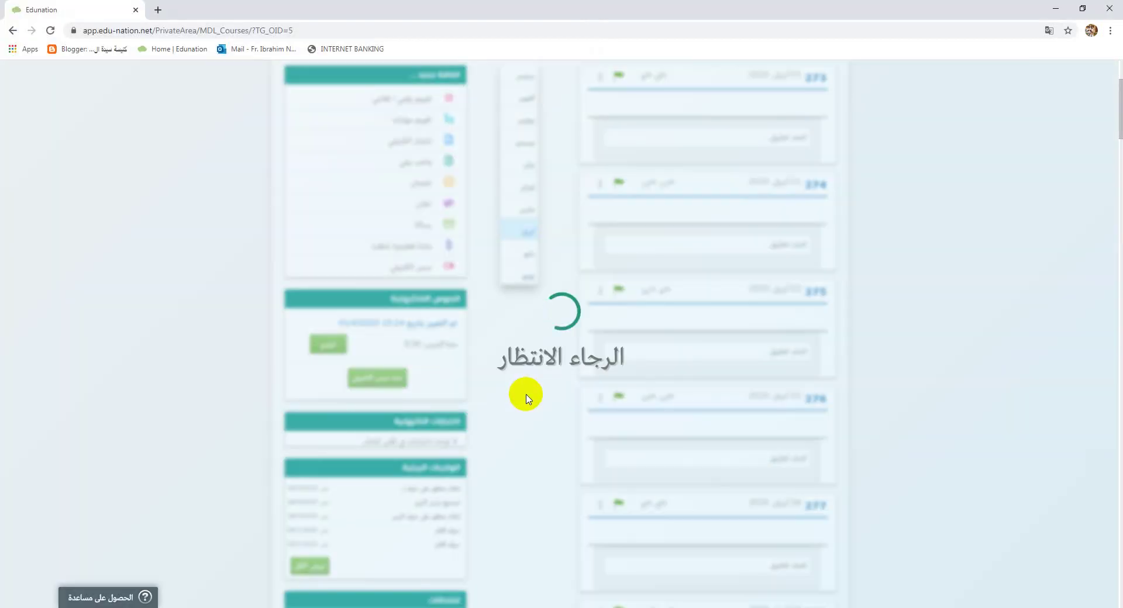
{"action": "scroll", "coordinate": [518, 388], "scroll_direction": "up", "scroll_amount": 3}
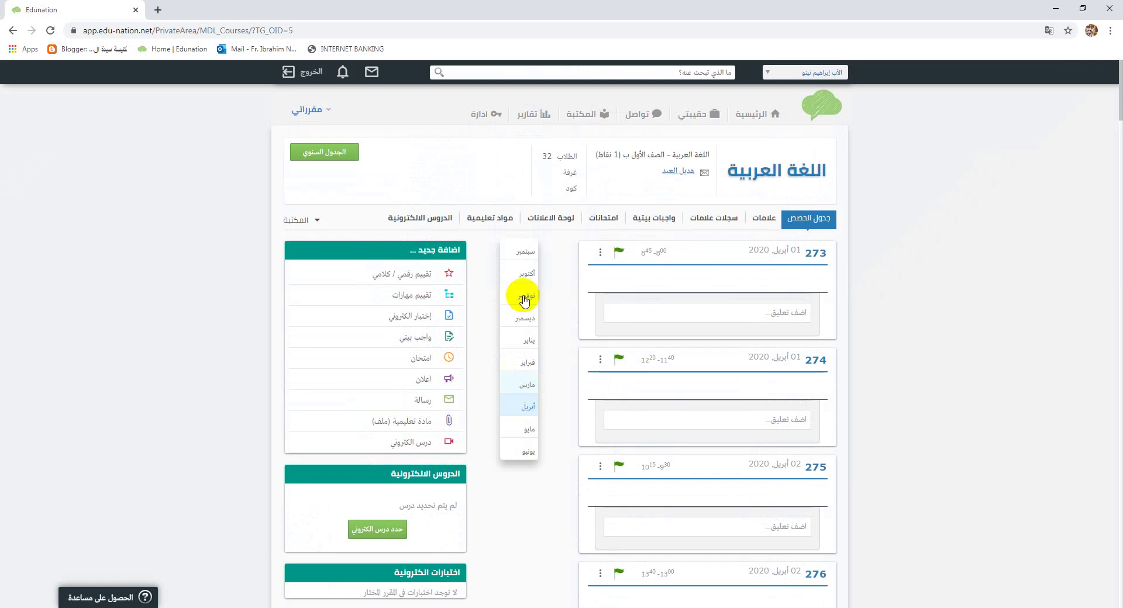
Step: Open the Edunation home page and look through its list of scheduled electronic lessons
{"action": "left_click", "coordinate": [814, 114]}
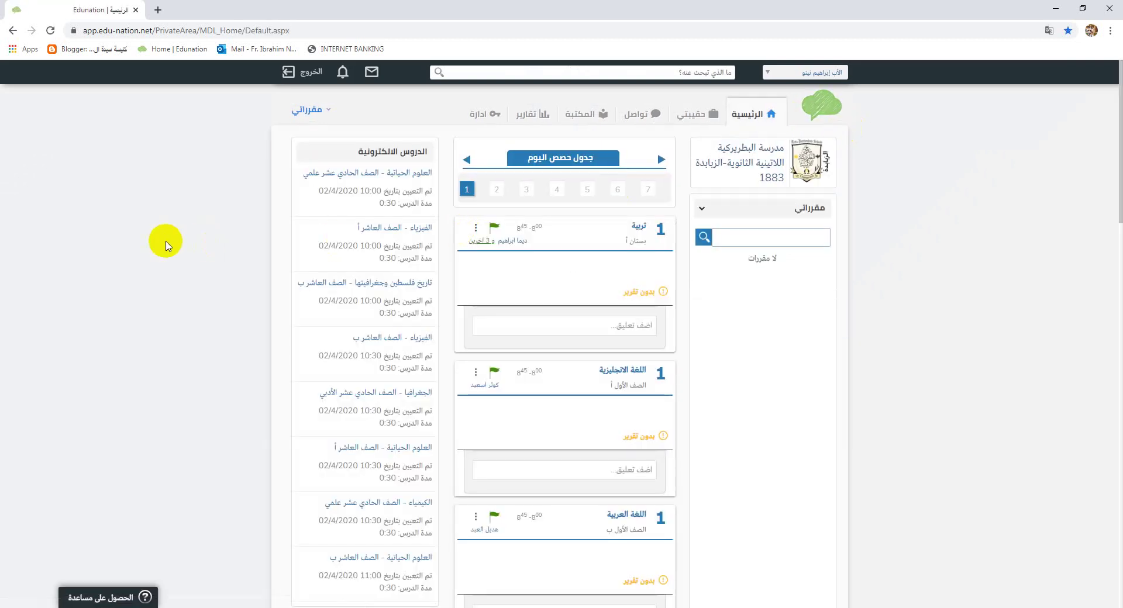
{"action": "scroll", "coordinate": [165, 245], "scroll_direction": "down", "scroll_amount": 7}
{"action": "scroll", "coordinate": [164, 247], "scroll_direction": "up", "scroll_amount": 5}
{"action": "scroll", "coordinate": [165, 248], "scroll_direction": "up", "scroll_amount": 2}
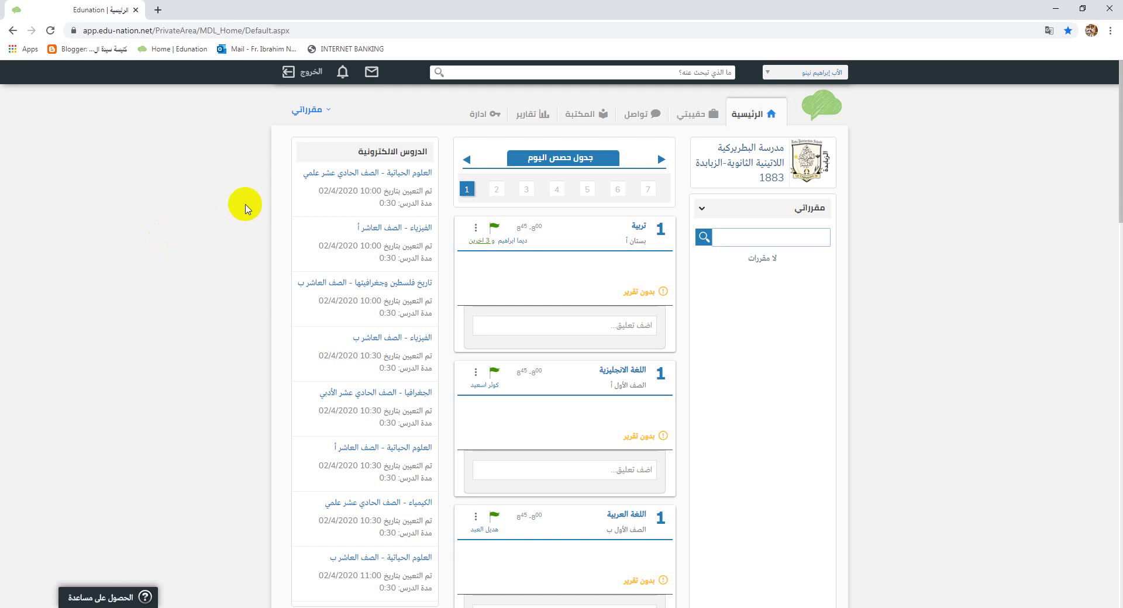
{"action": "mouse_move", "coordinate": [554, 306]}
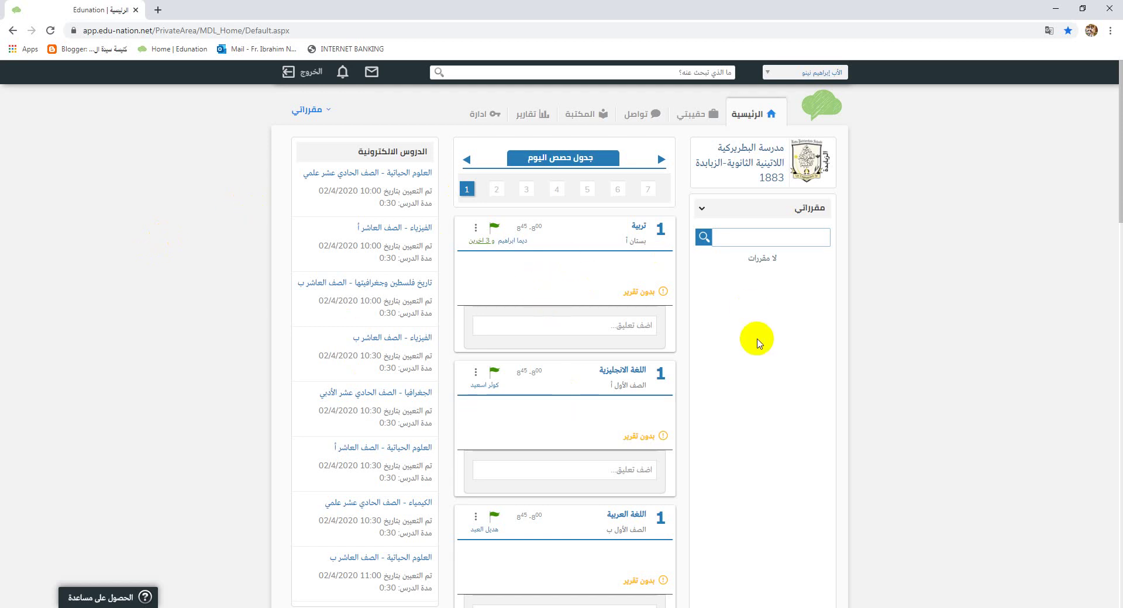